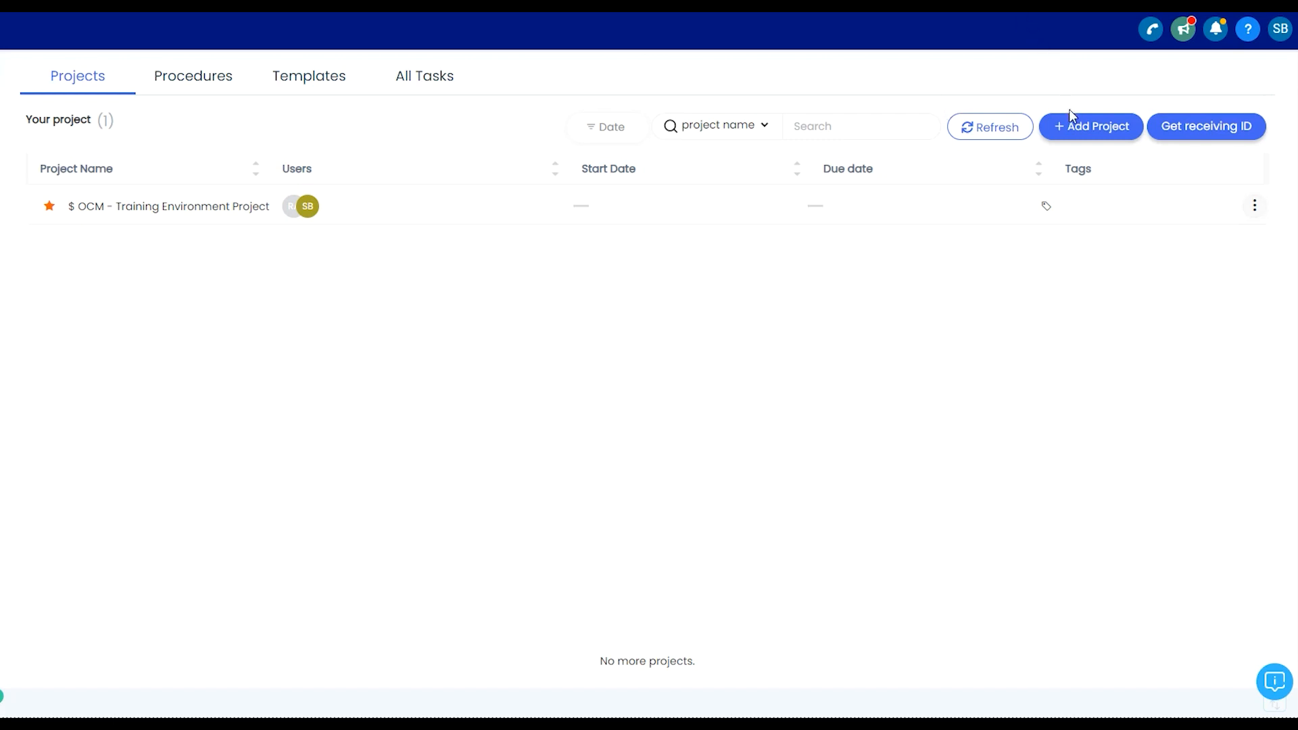
# - Start a new project named Testing and leave its description empty
pyautogui.click(1086, 128)
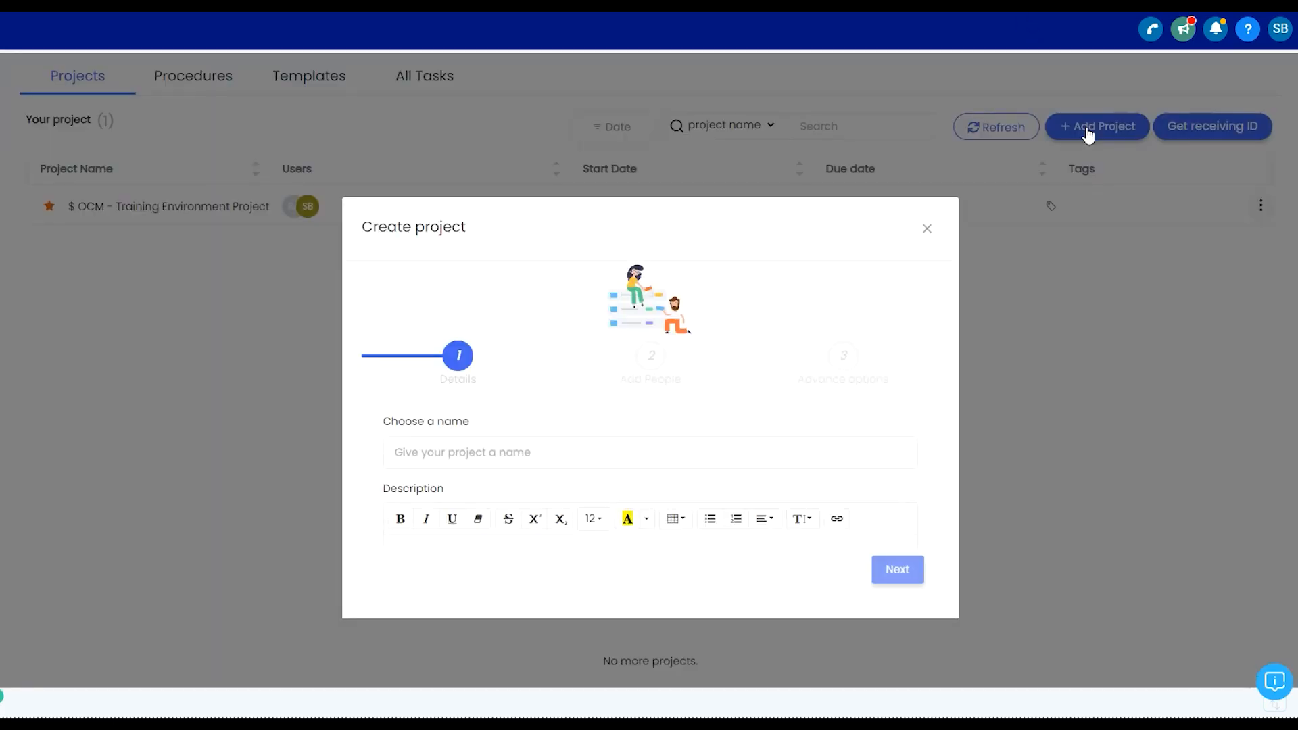
pyautogui.click(498, 450)
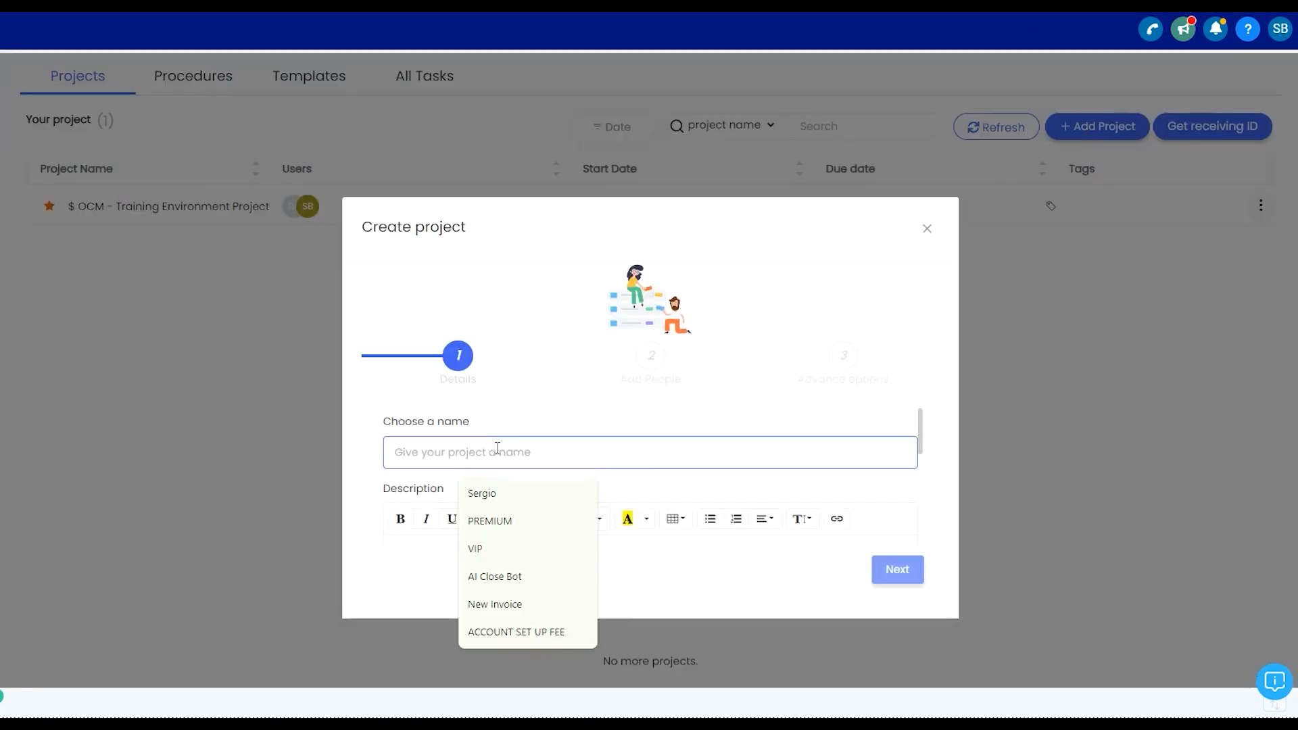
pyautogui.write('Testing')
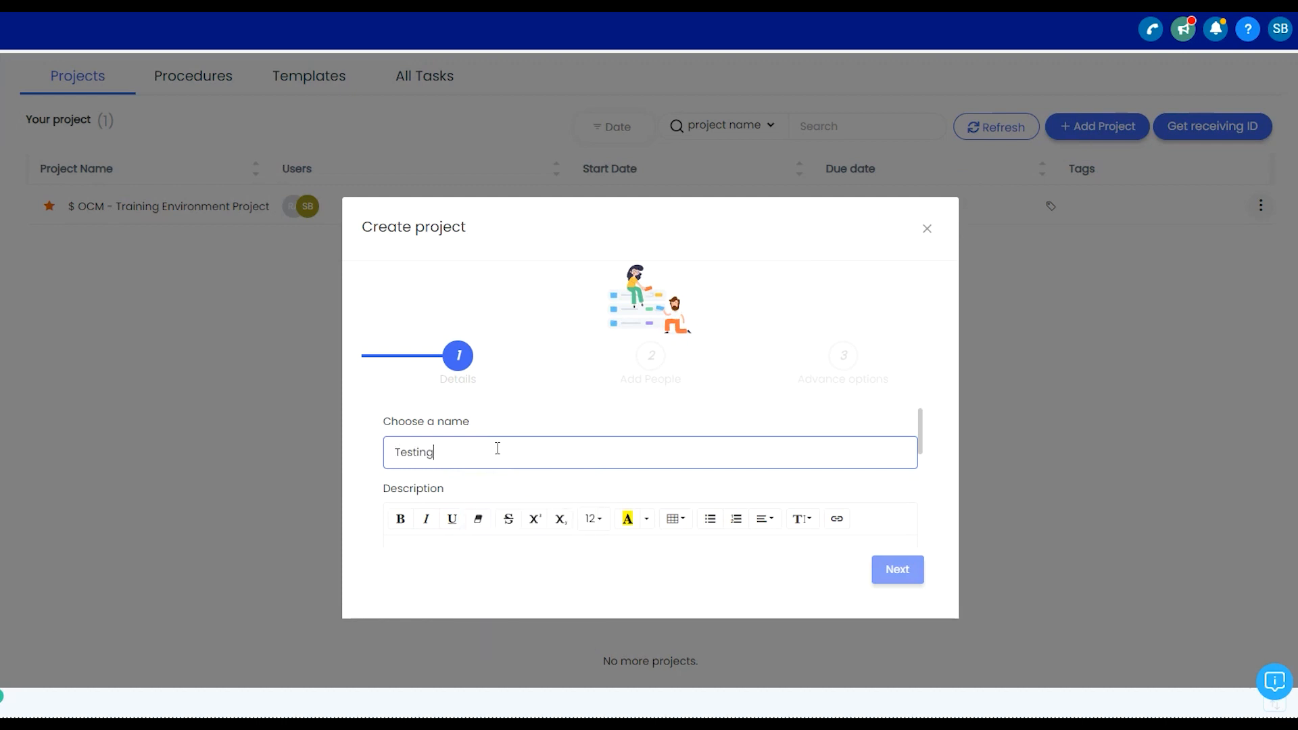
pyautogui.scroll(-2, 497, 449)
pyautogui.scroll(1, 473, 466)
pyautogui.click(477, 512)
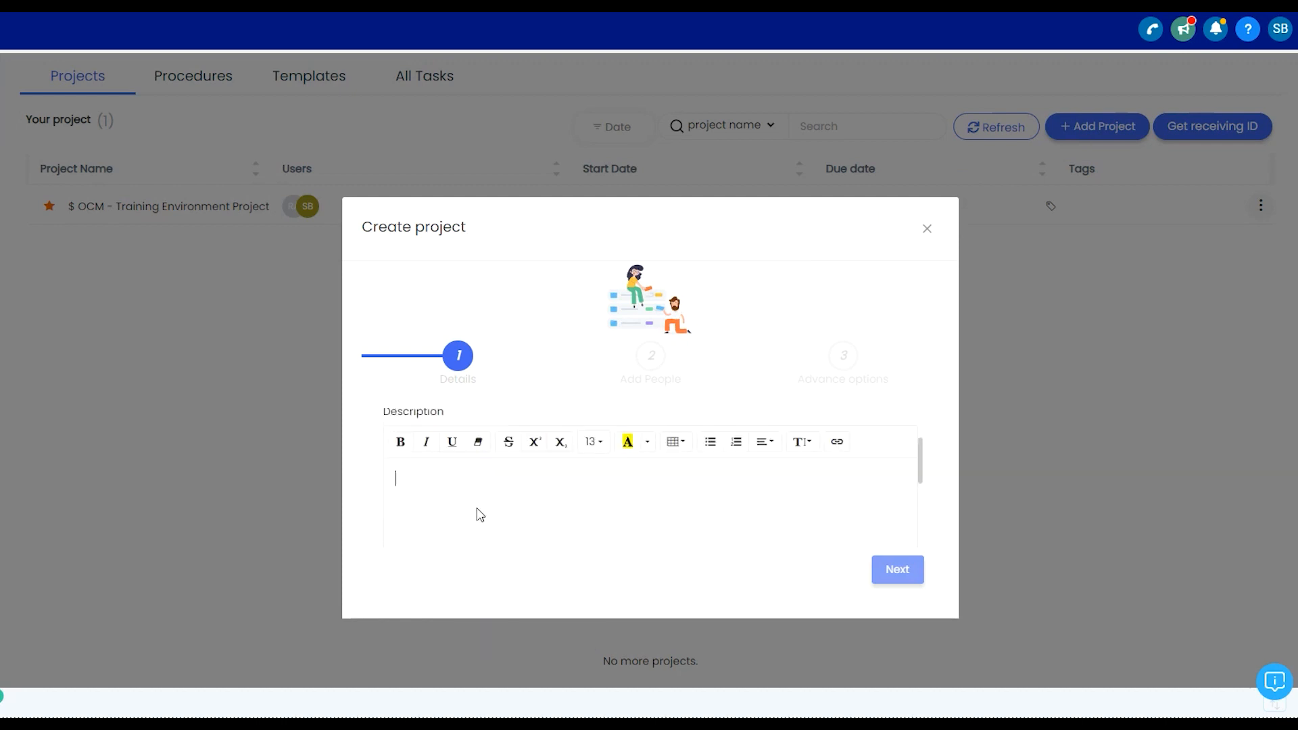
pyautogui.scroll(1, 472, 539)
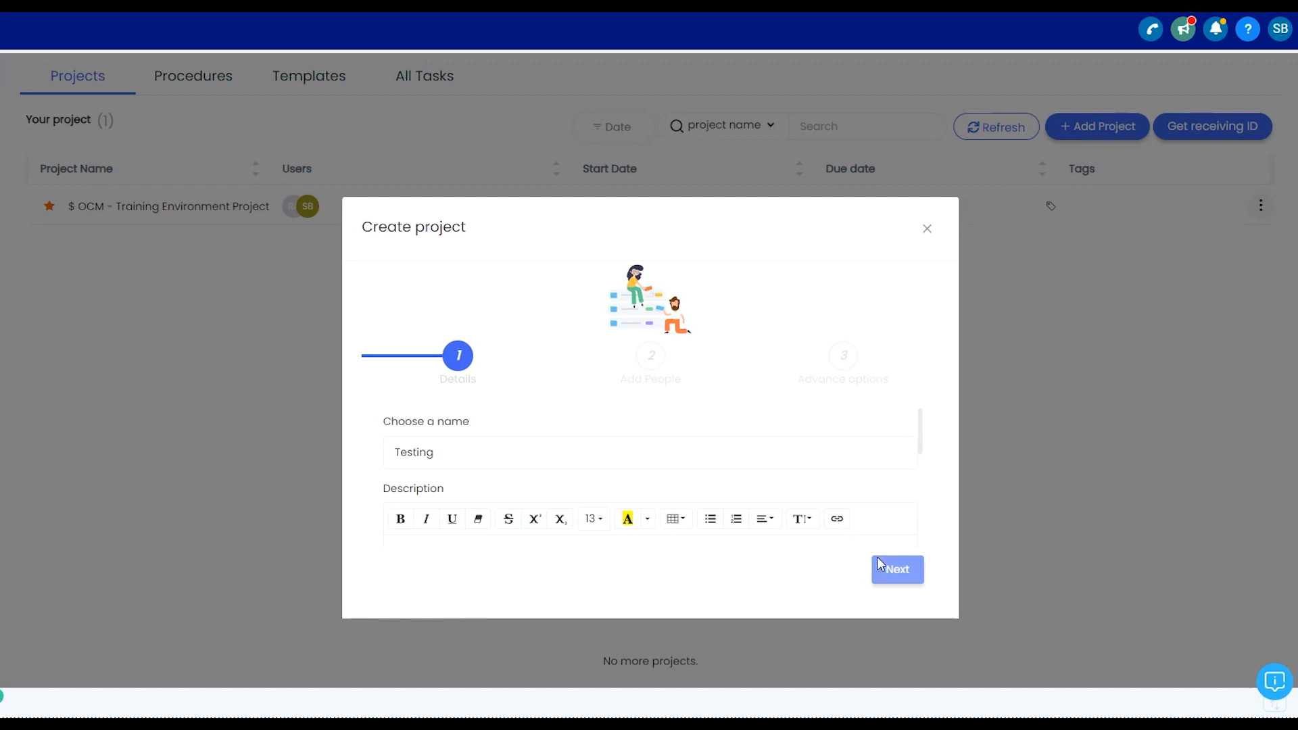
pyautogui.scroll(-1, 696, 496)
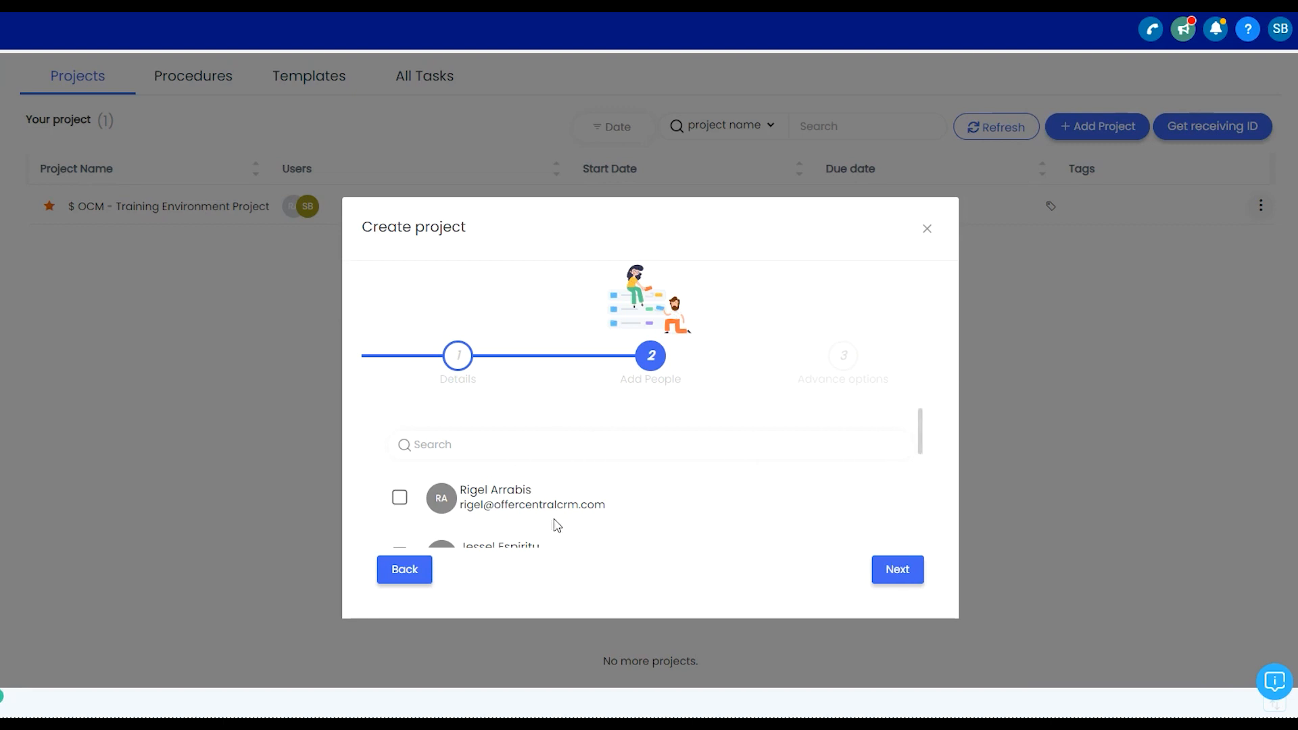
# - Skip adding people, enable Import Task in the advanced options and finish creating the project
pyautogui.click(900, 570)
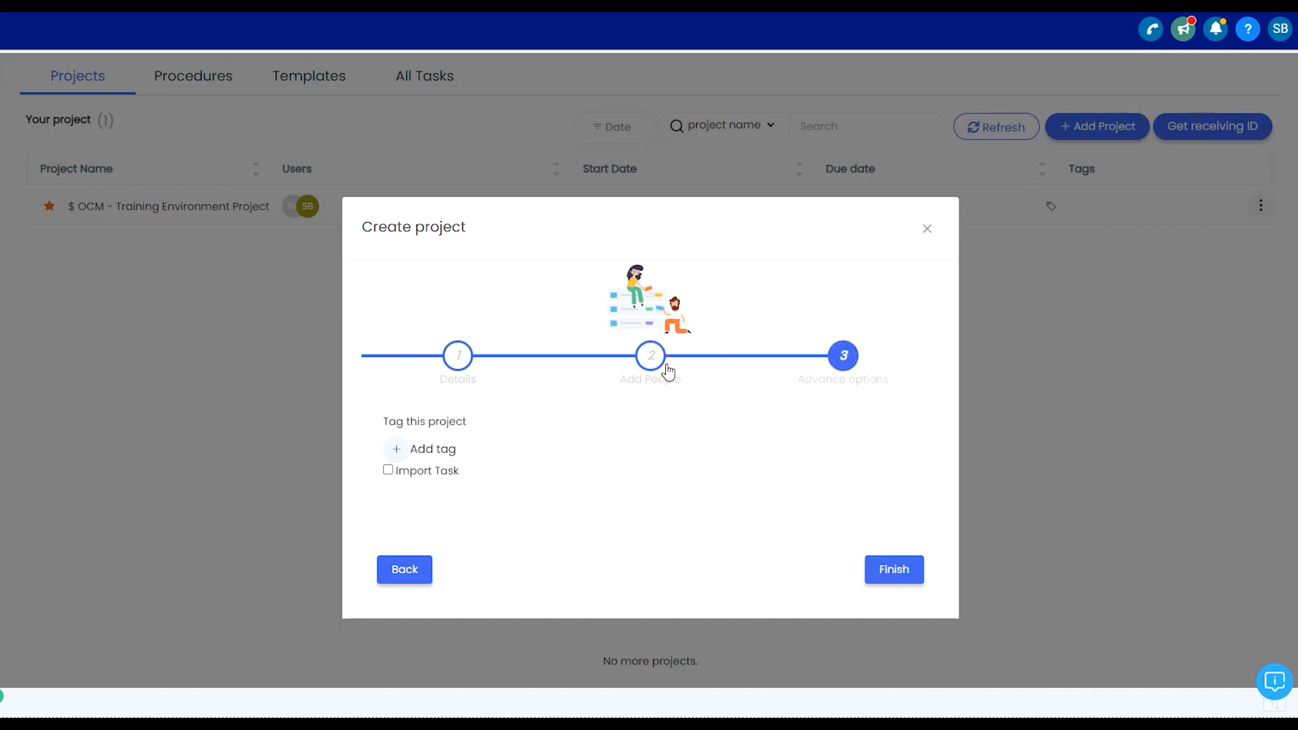
pyautogui.click(388, 470)
pyautogui.click(887, 571)
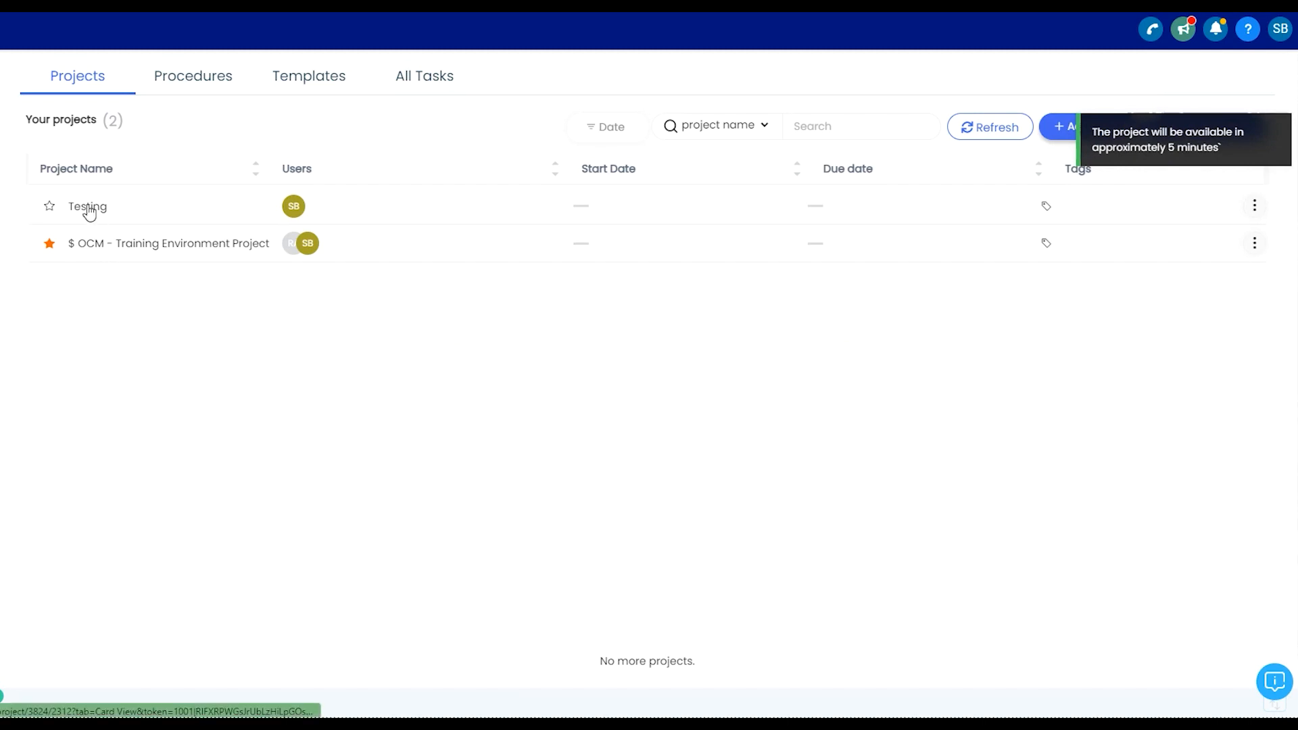
# - Open the Testing project and add a column named Sales Tasks with the default blue colour
pyautogui.click(91, 210)
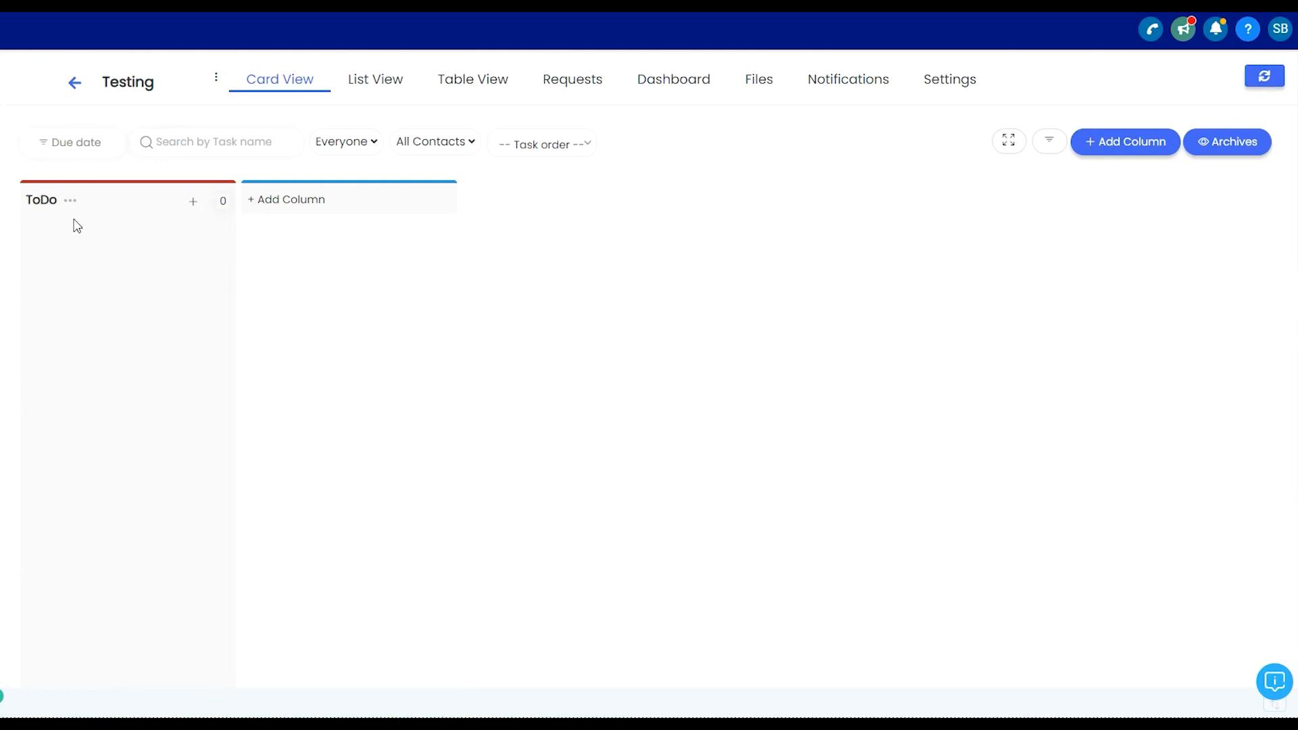
pyautogui.click(295, 207)
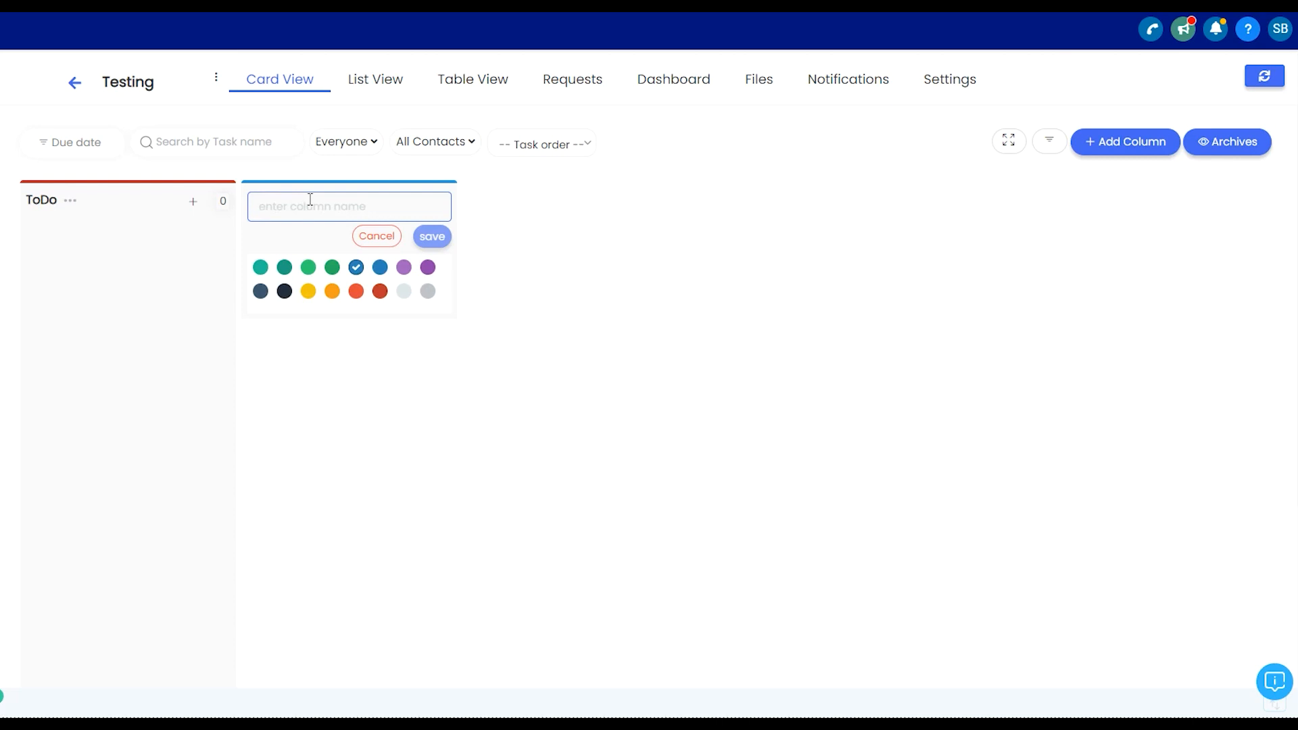
pyautogui.write('Sales Tasks')
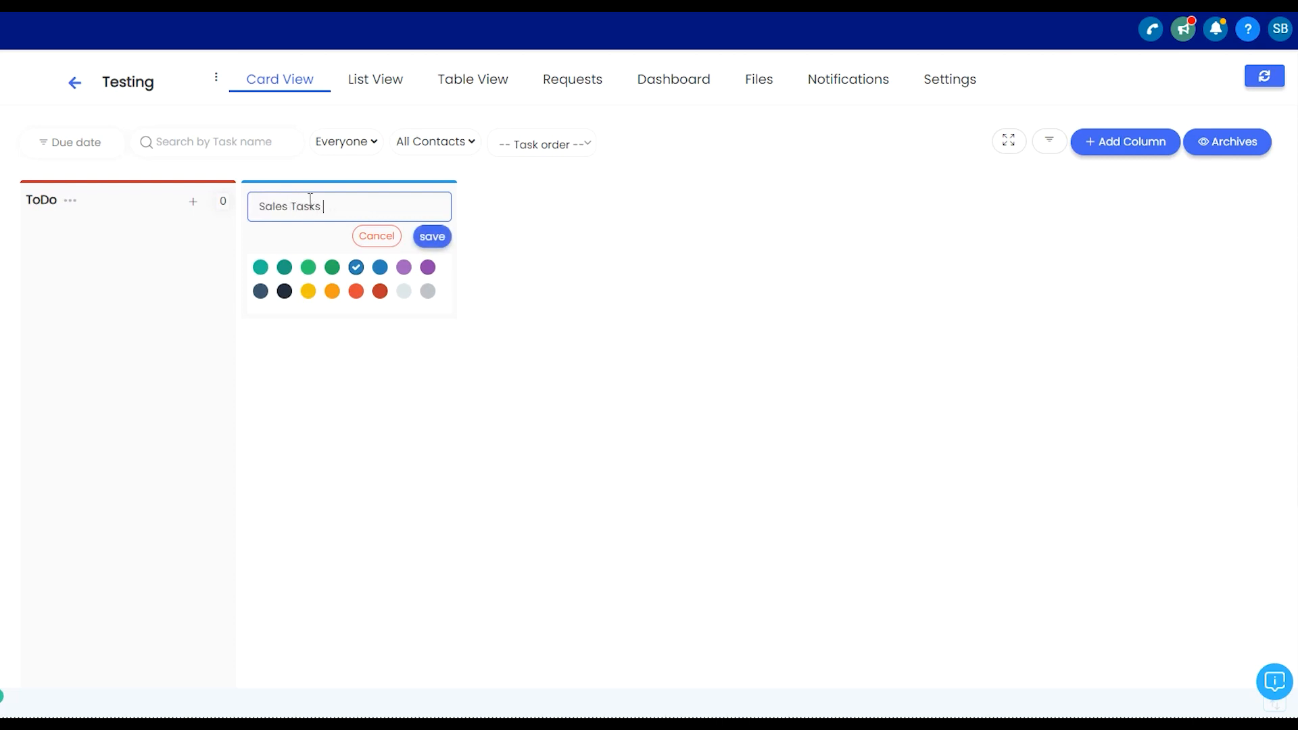
pyautogui.click(433, 236)
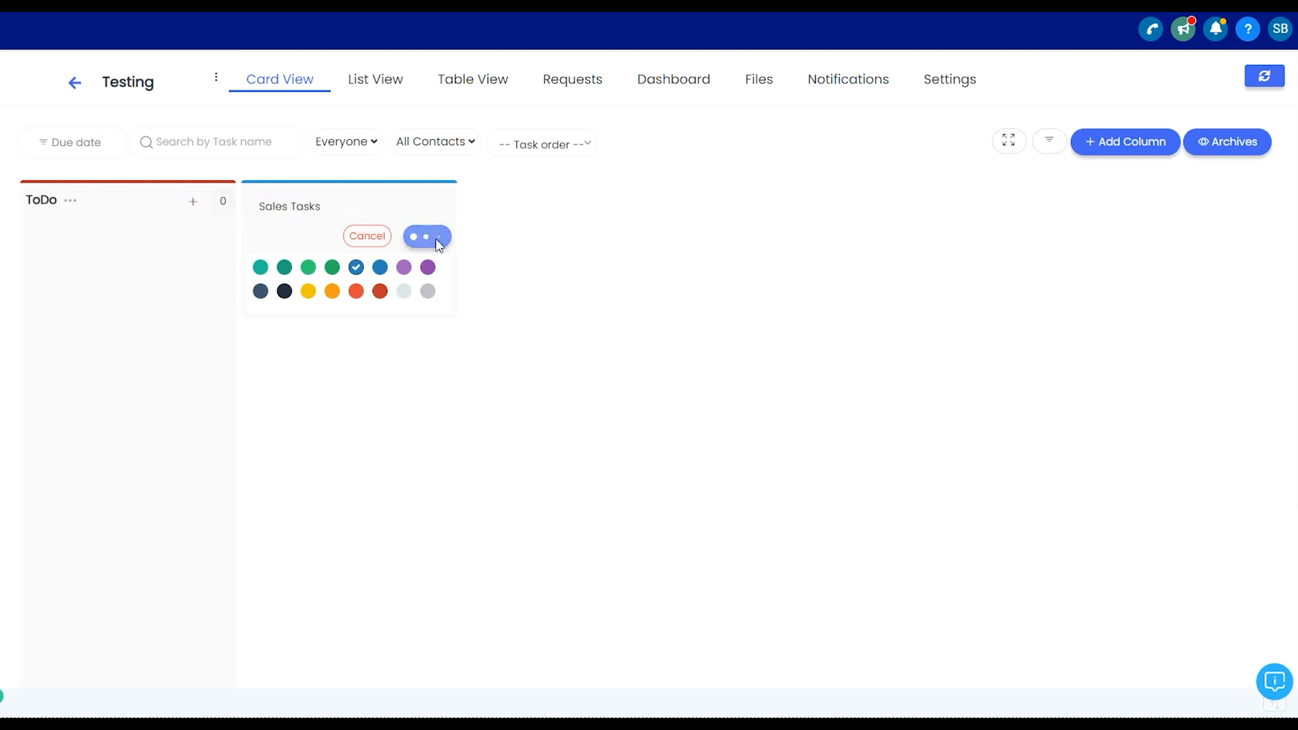
# - Add another column named Marketing Tasks to the project board
pyautogui.click(530, 211)
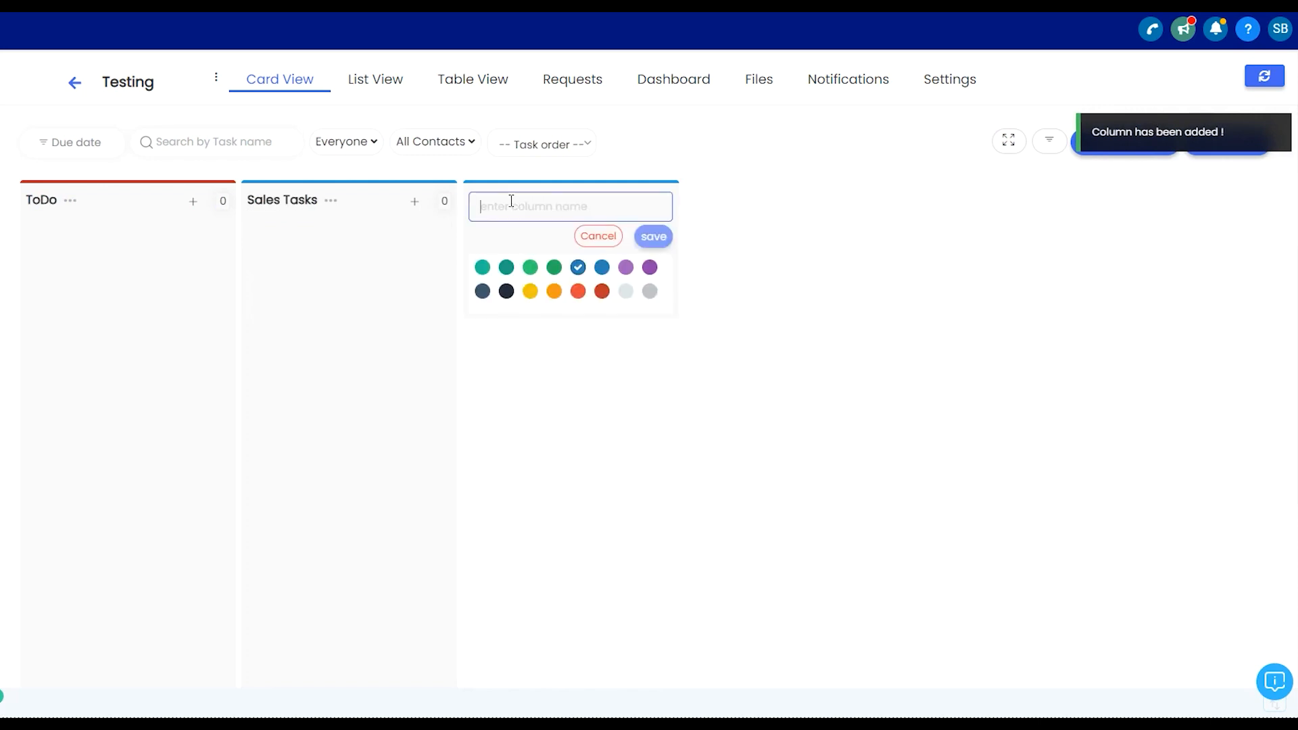
pyautogui.write('Marketing Tasks')
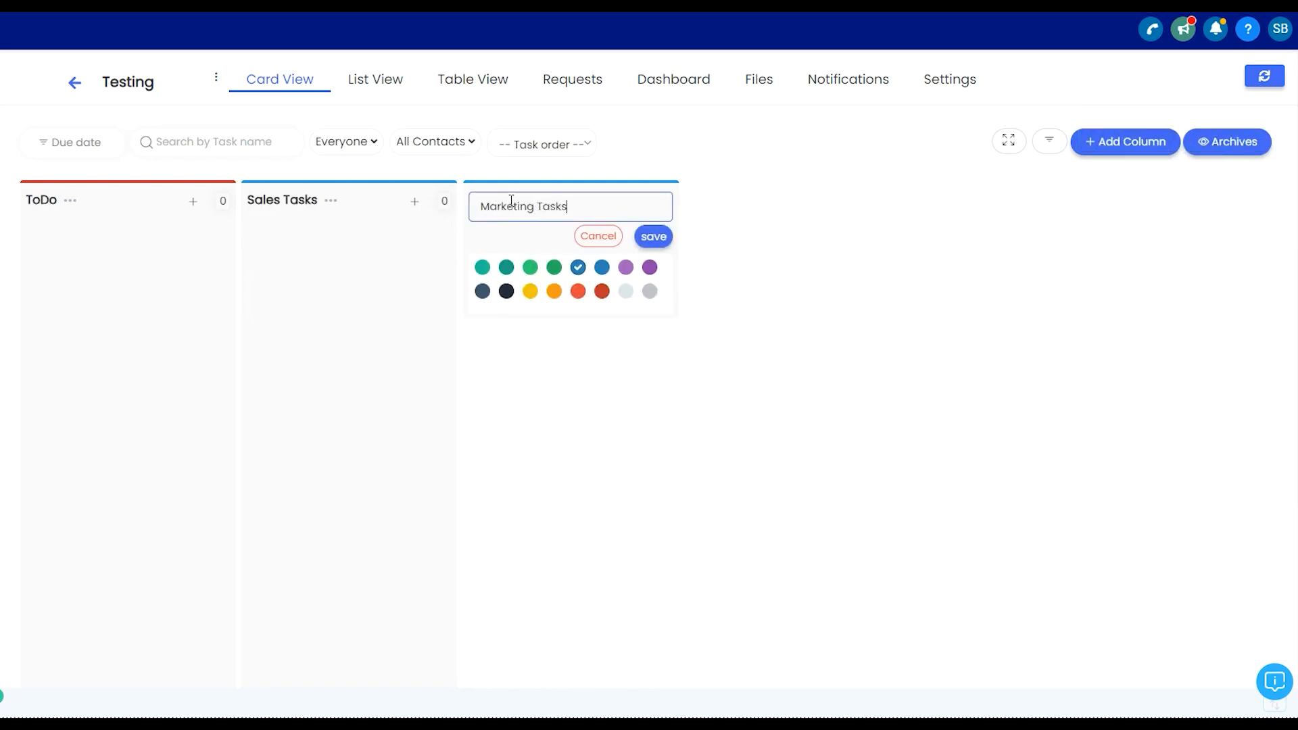
pyautogui.click(647, 234)
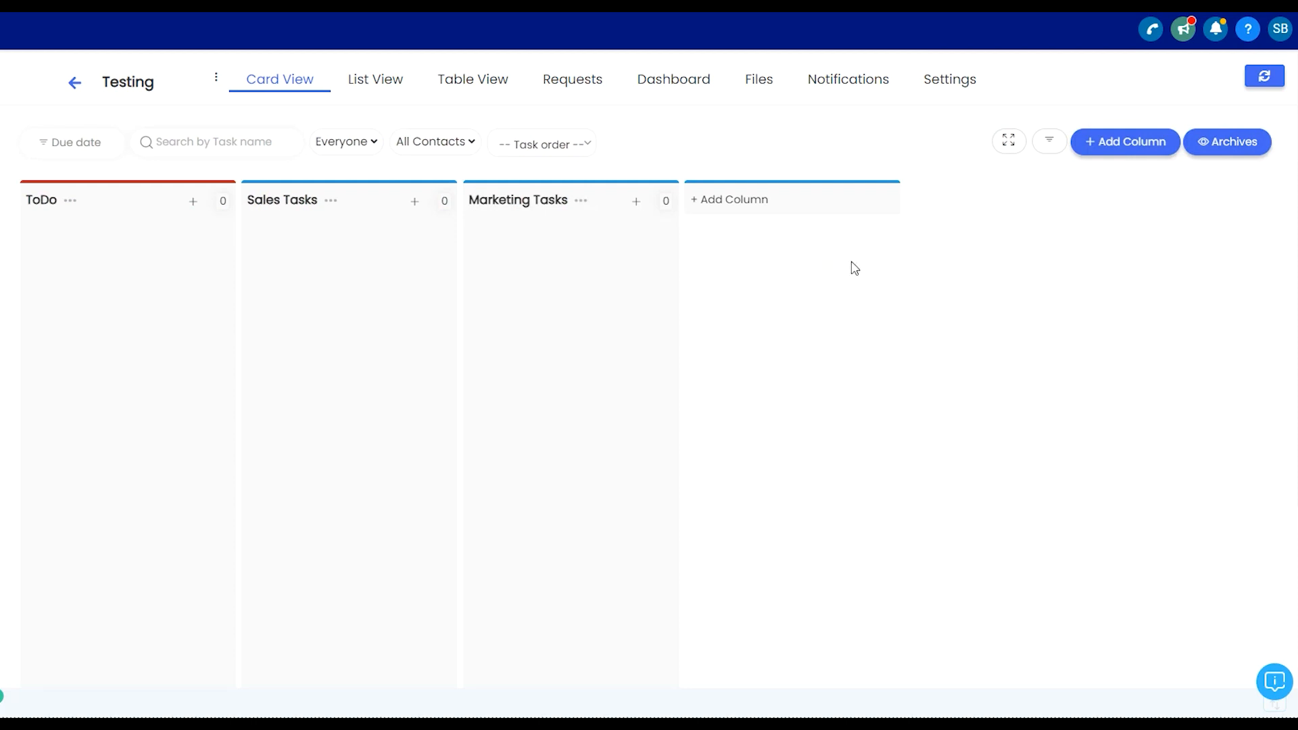
# - Create a task in the ToDo column for calling a colleague's client, without selecting a task template
pyautogui.click(193, 201)
pyautogui.scroll(-3, 186, 205)
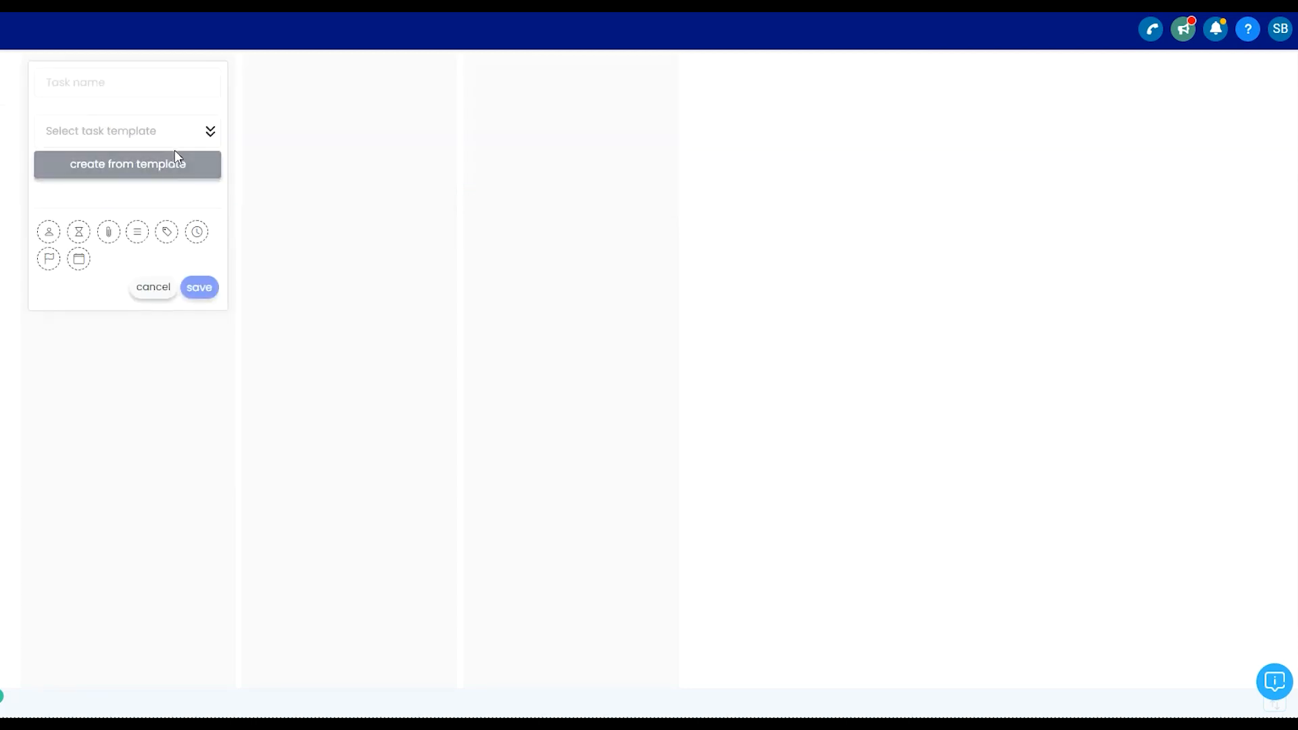
pyautogui.scroll(1, 177, 156)
pyautogui.click(113, 168)
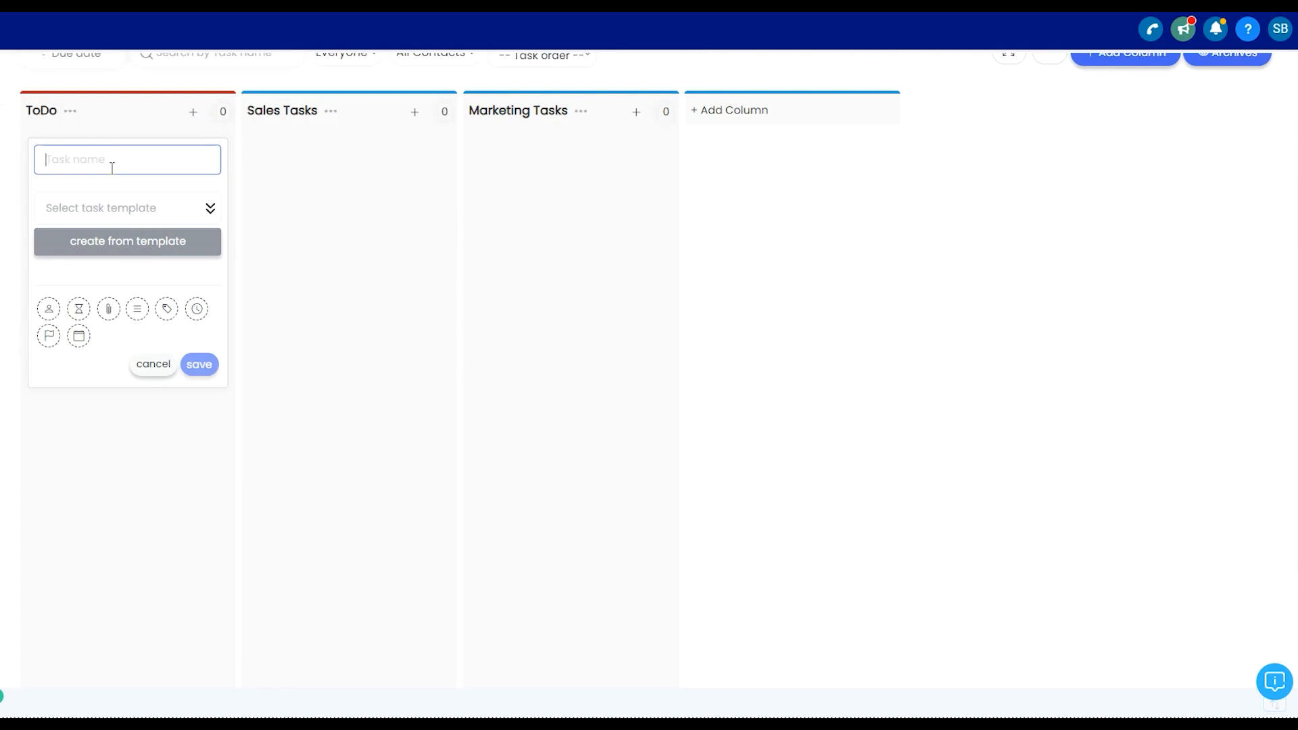
pyautogui.write('Call Joh')
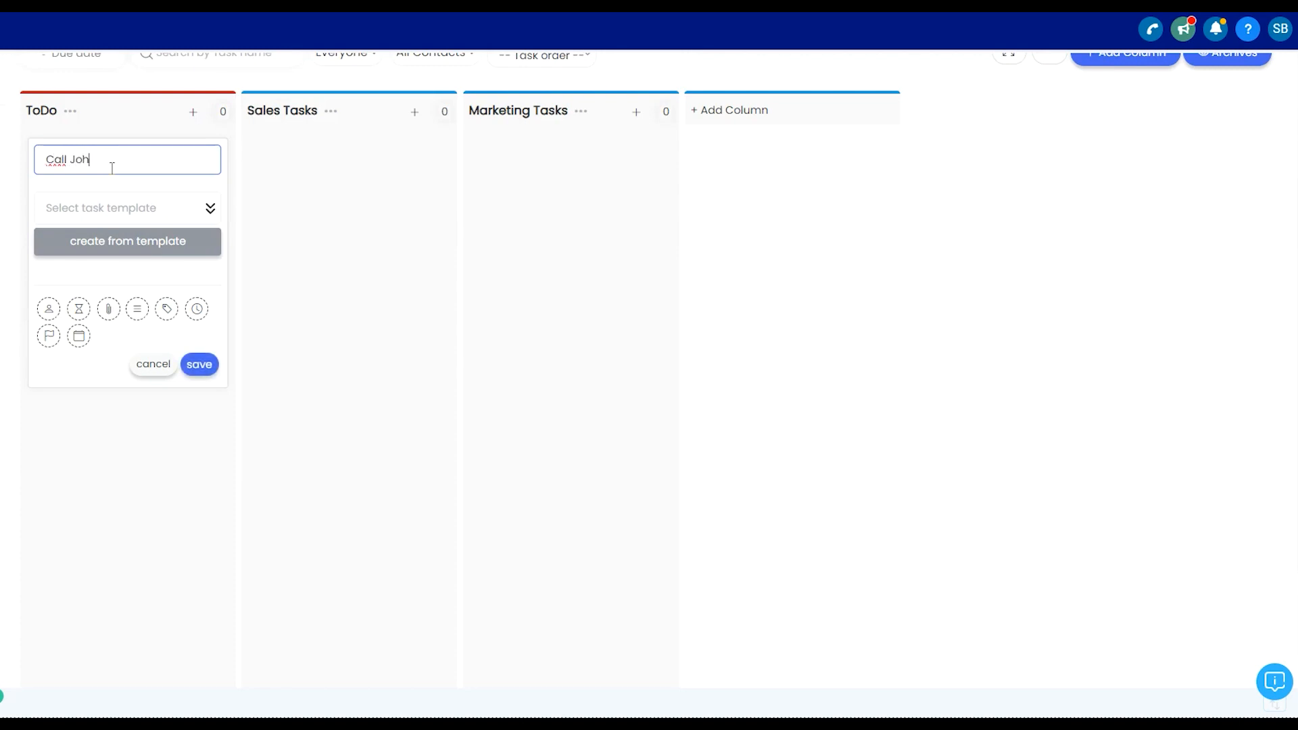
pyautogui.write("n's Client")
pyautogui.click(163, 215)
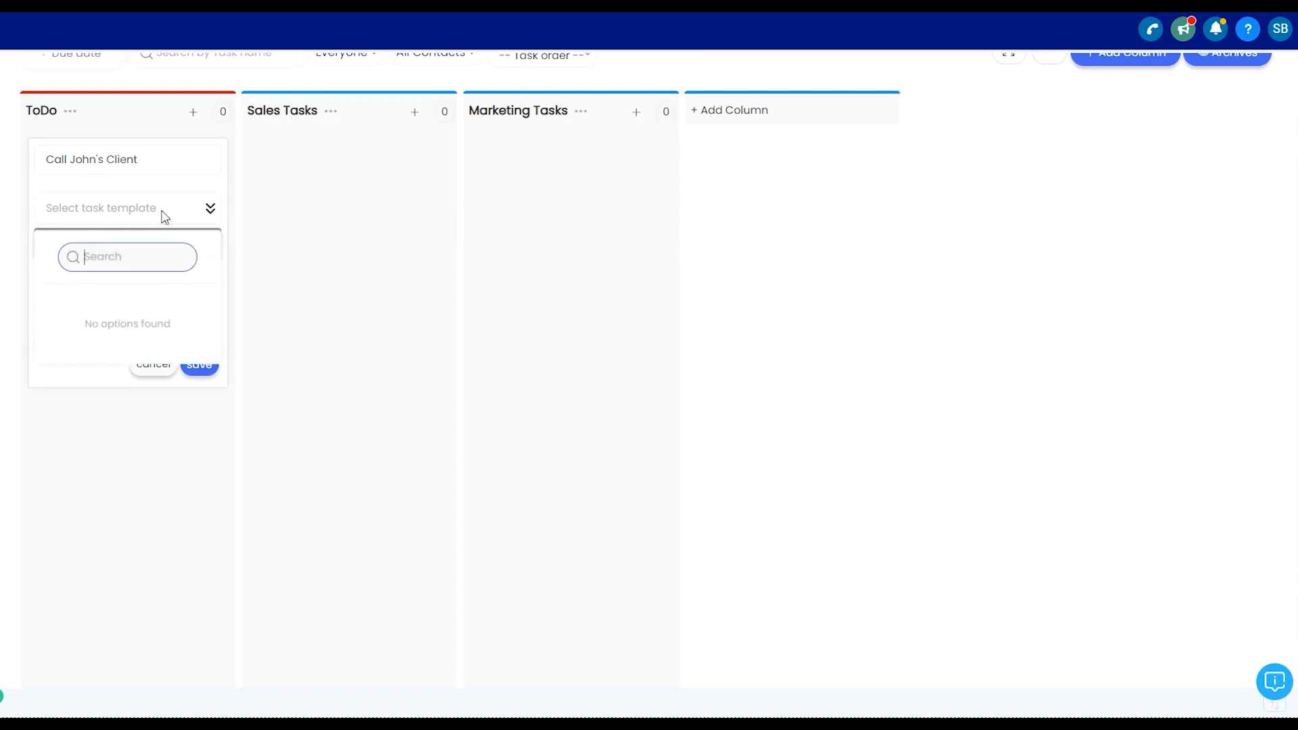
pyautogui.click(78, 371)
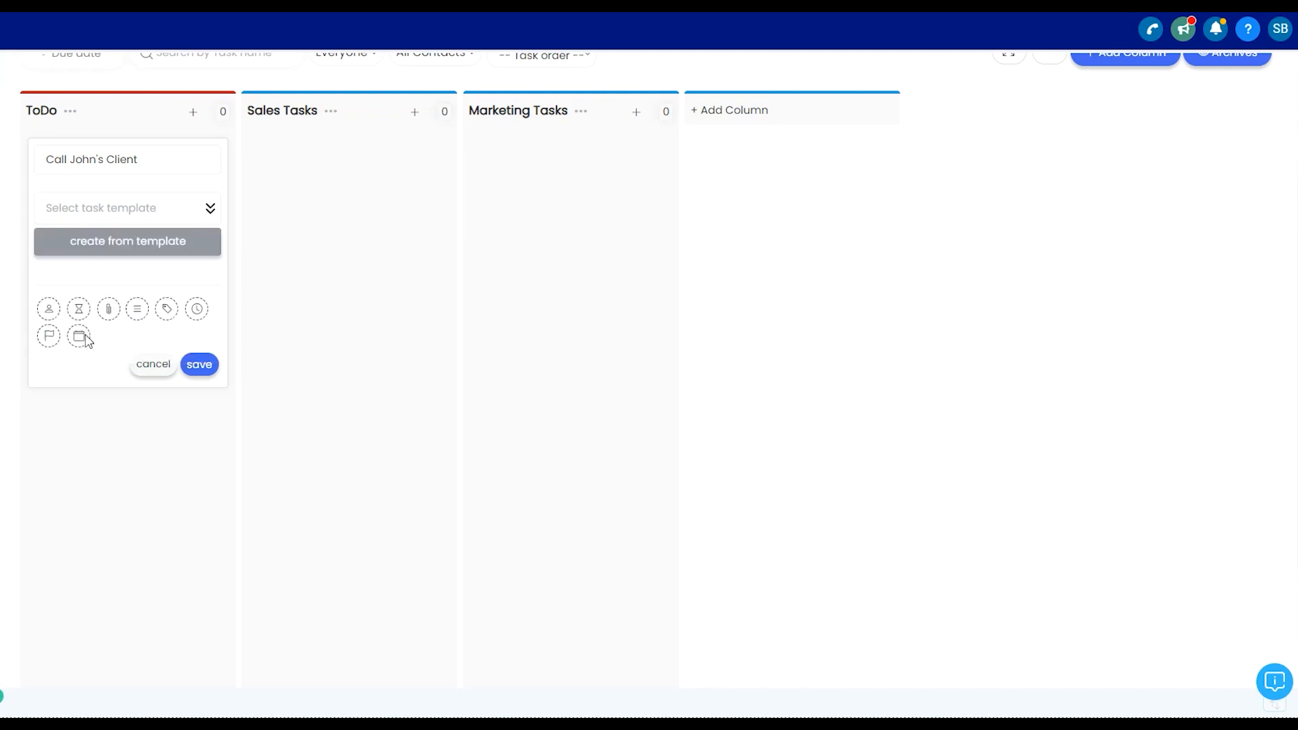
pyautogui.click(111, 247)
pyautogui.click(198, 365)
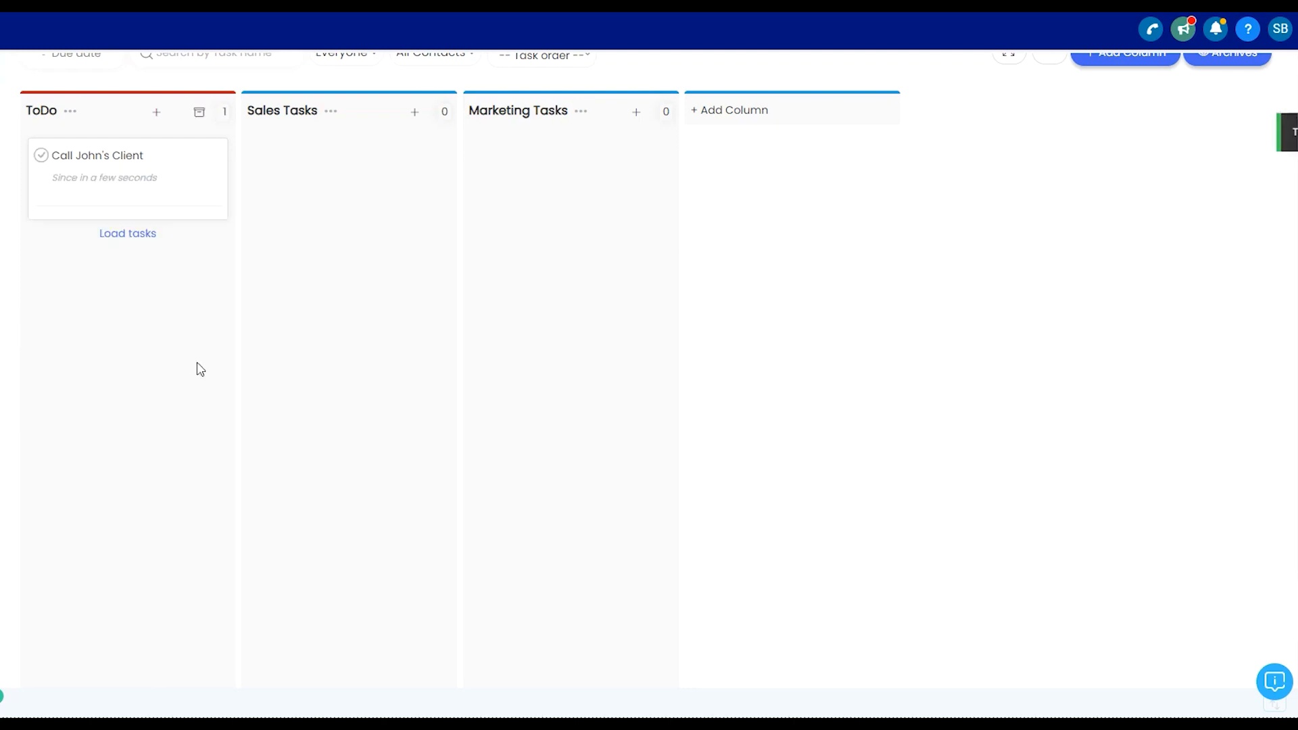
# - Open the client call task's details, expand its subtask area and start the task timer
pyautogui.click(137, 163)
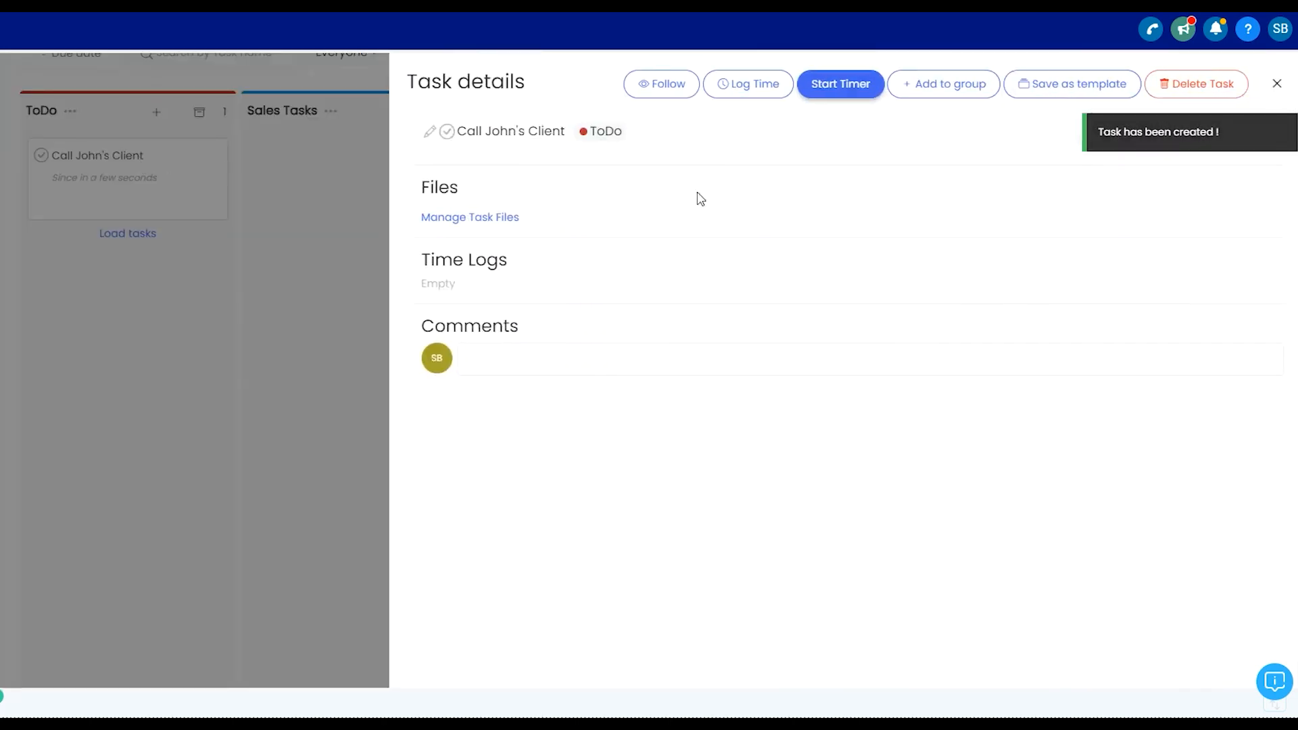
pyautogui.moveTo(819, 134)
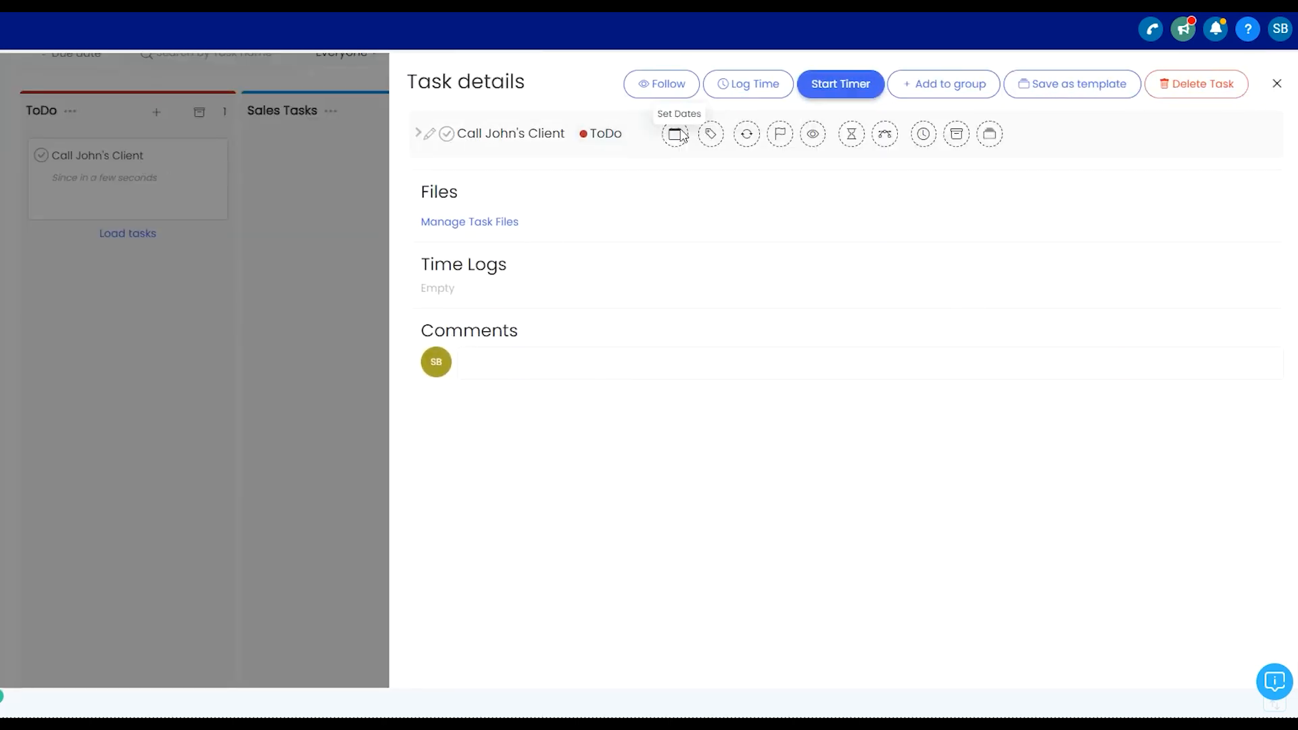
pyautogui.click(418, 133)
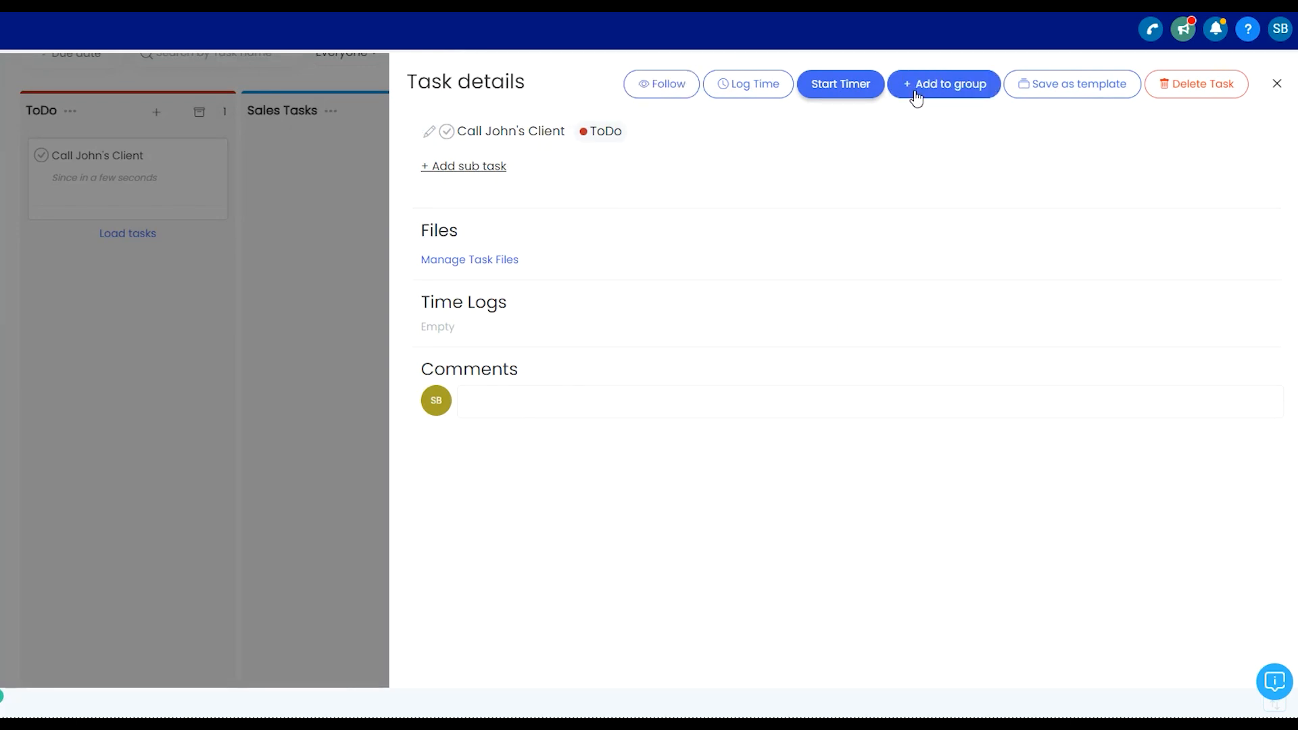
pyautogui.click(846, 81)
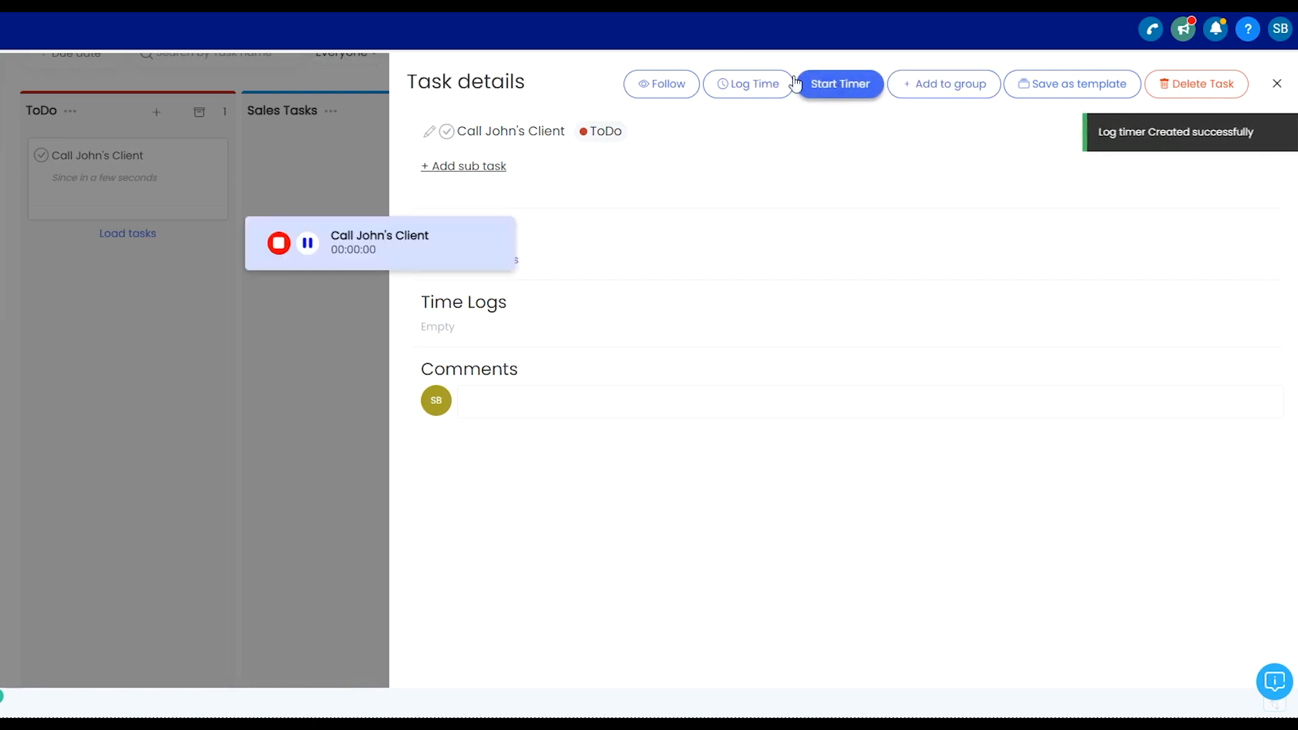
pyautogui.moveTo(430, 236); pyautogui.dragTo(342, 234)
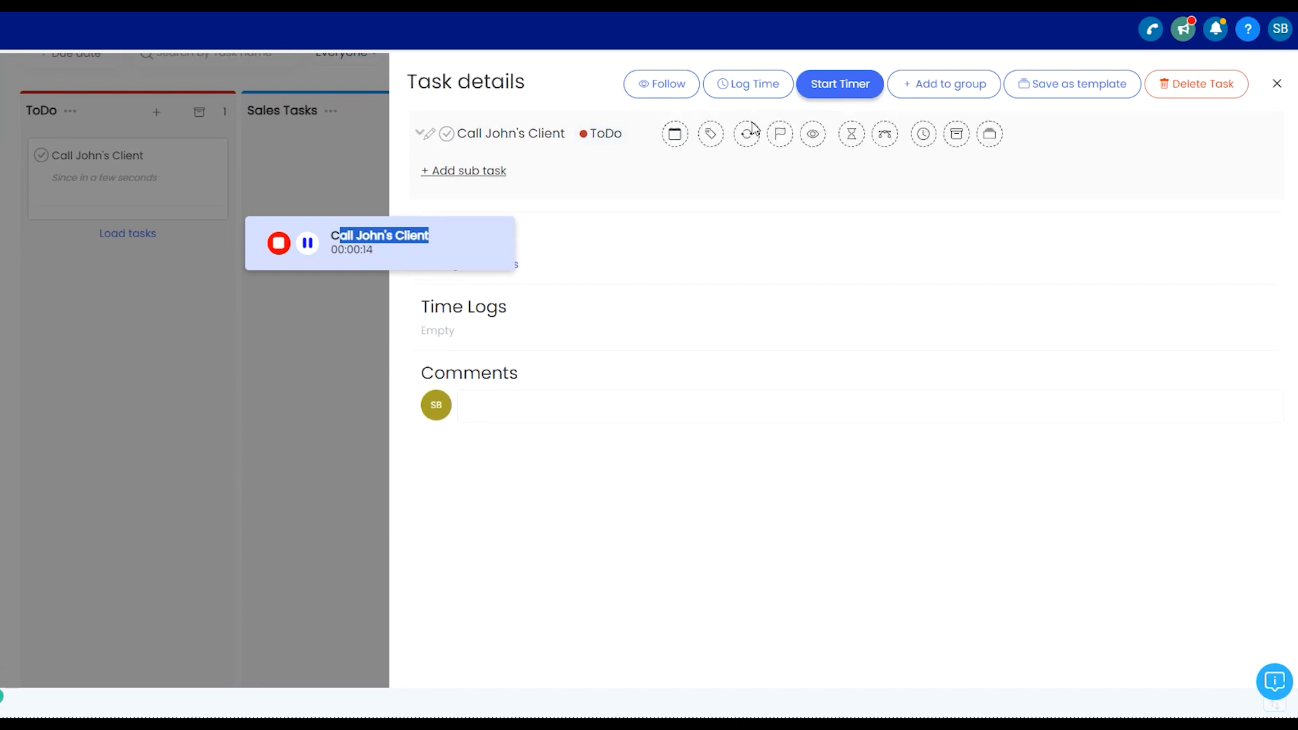
# - Stop the timer, log the tracked time with the prefilled description and close the task details
pyautogui.click(279, 244)
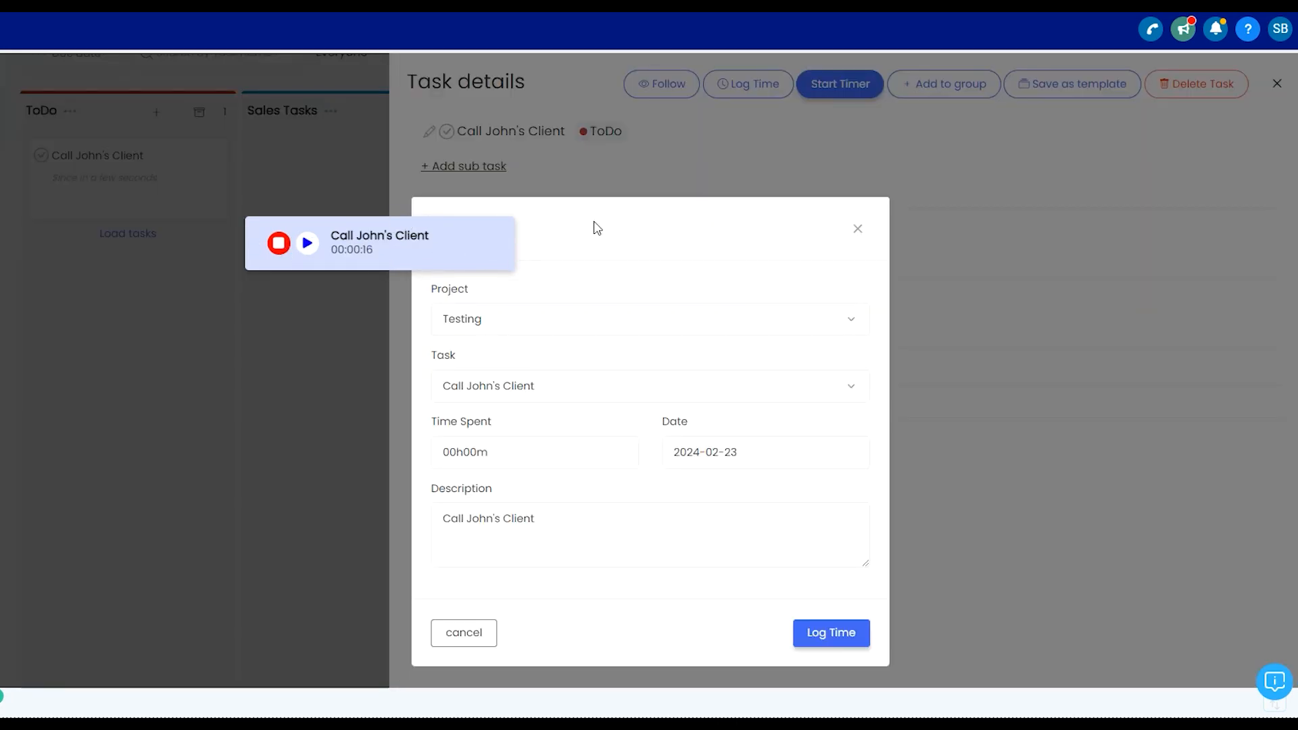
pyautogui.moveTo(445, 246)
pyautogui.moveTo(259, 243); pyautogui.dragTo(135, 195)
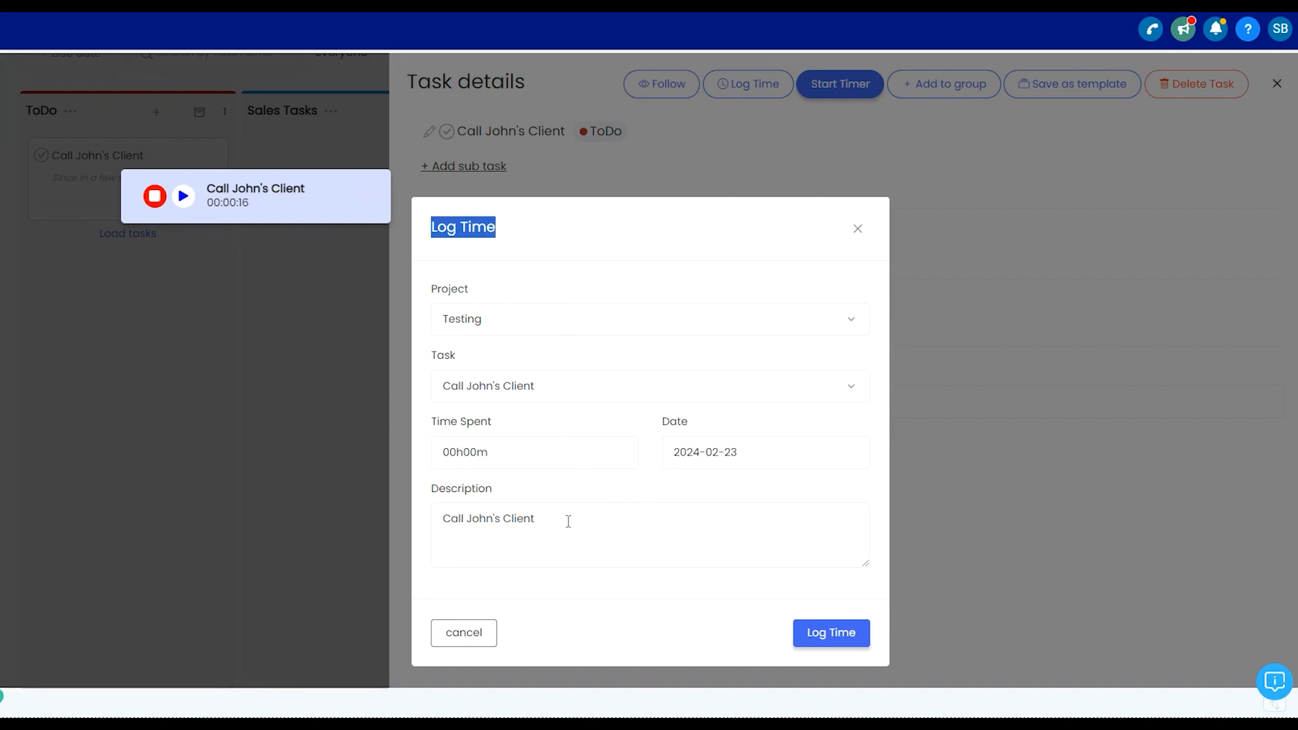
pyautogui.click(592, 524)
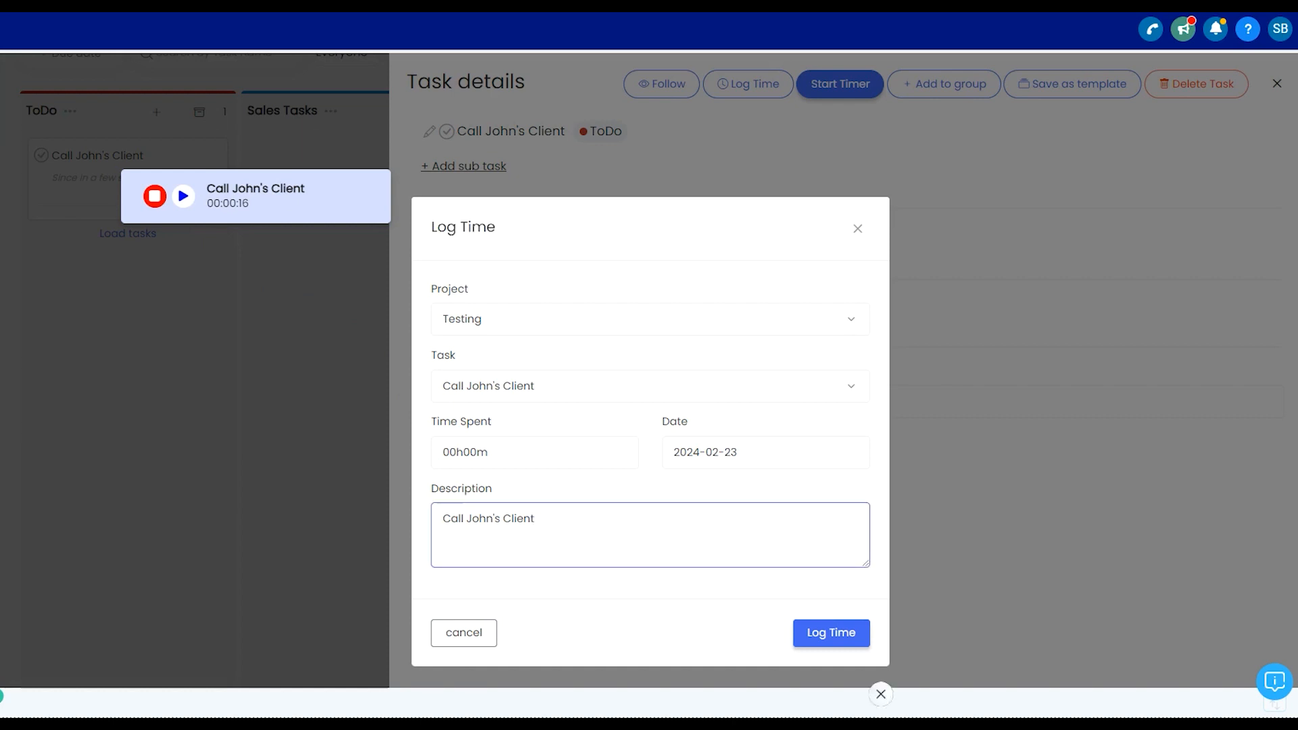
pyautogui.click(837, 643)
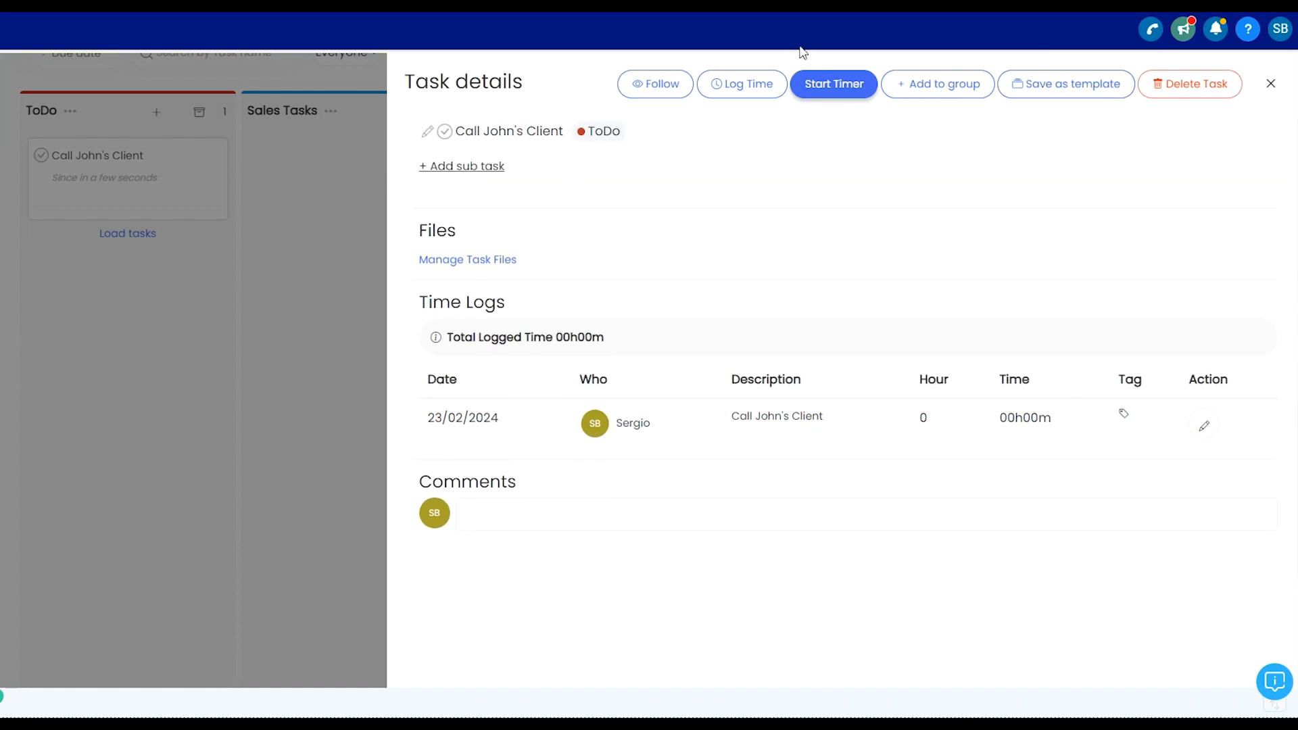
pyautogui.click(1271, 83)
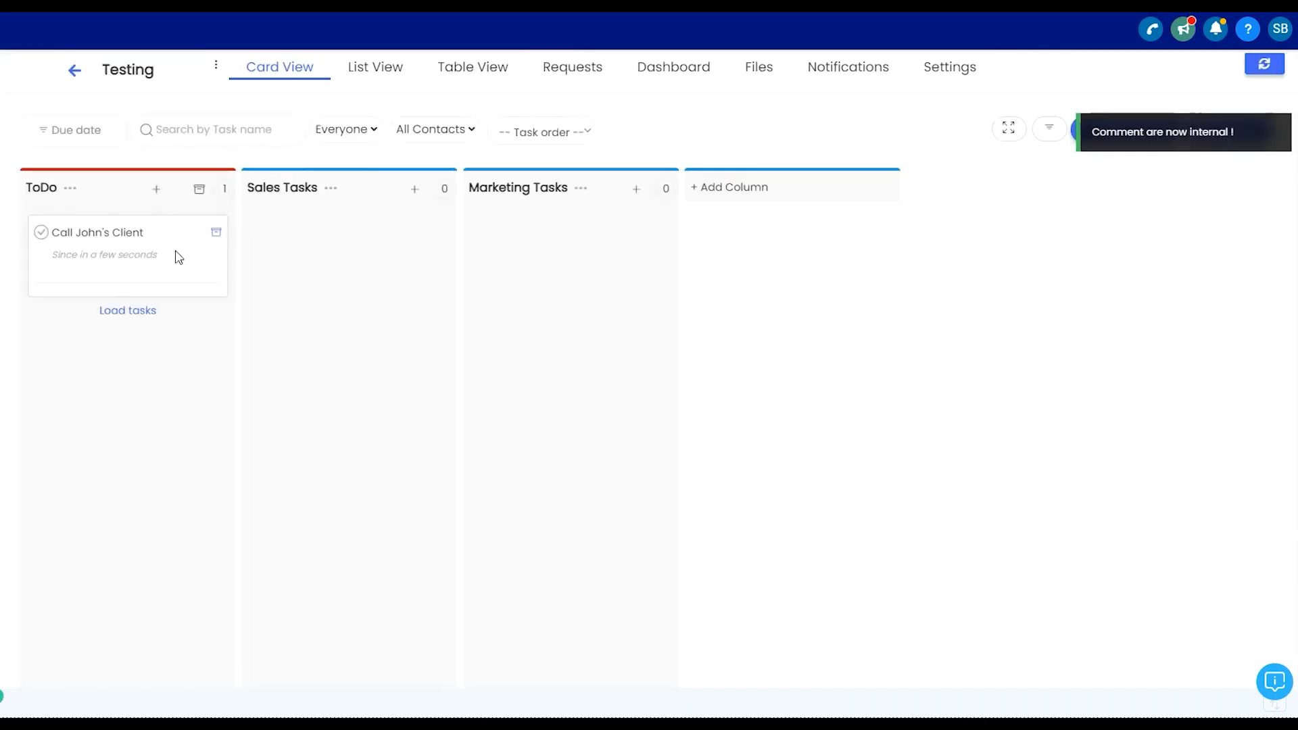
# - Try moving the client call card from the ToDo column to Sales Tasks
pyautogui.moveTo(156, 231); pyautogui.dragTo(249, 257)
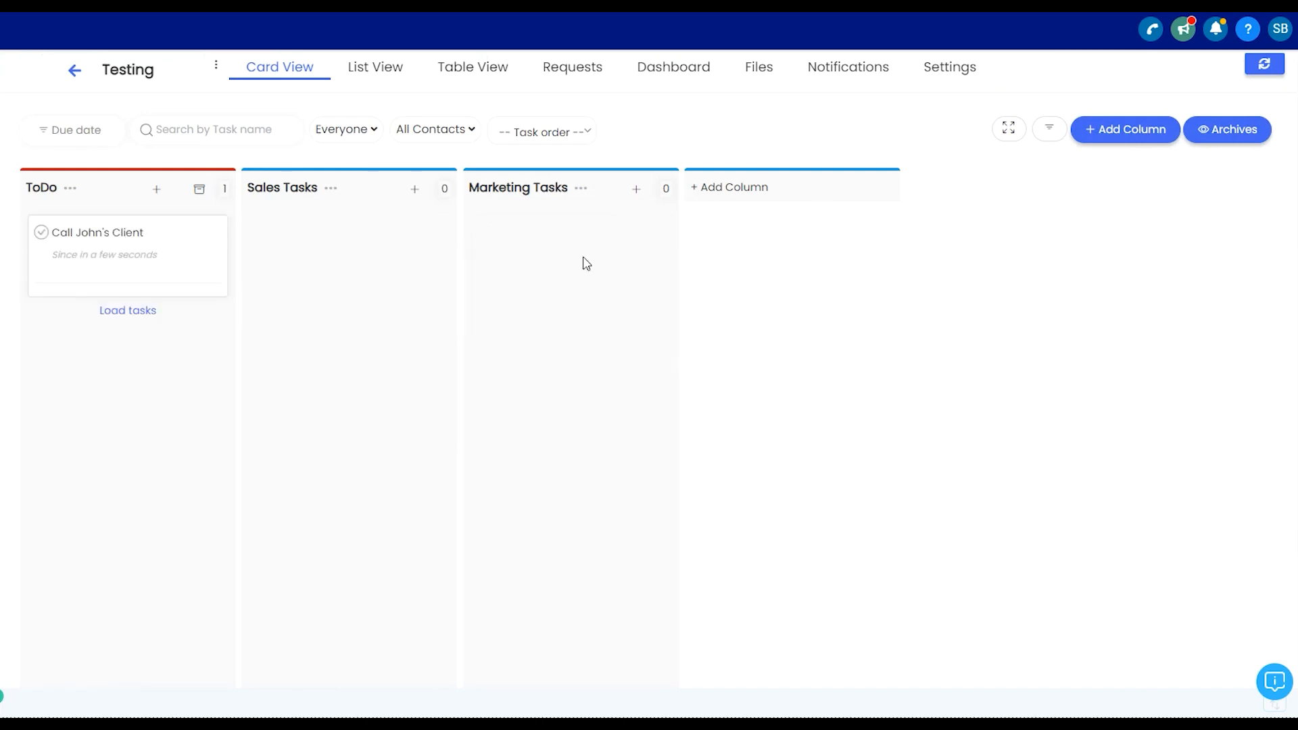
pyautogui.moveTo(139, 246); pyautogui.dragTo(125, 223)
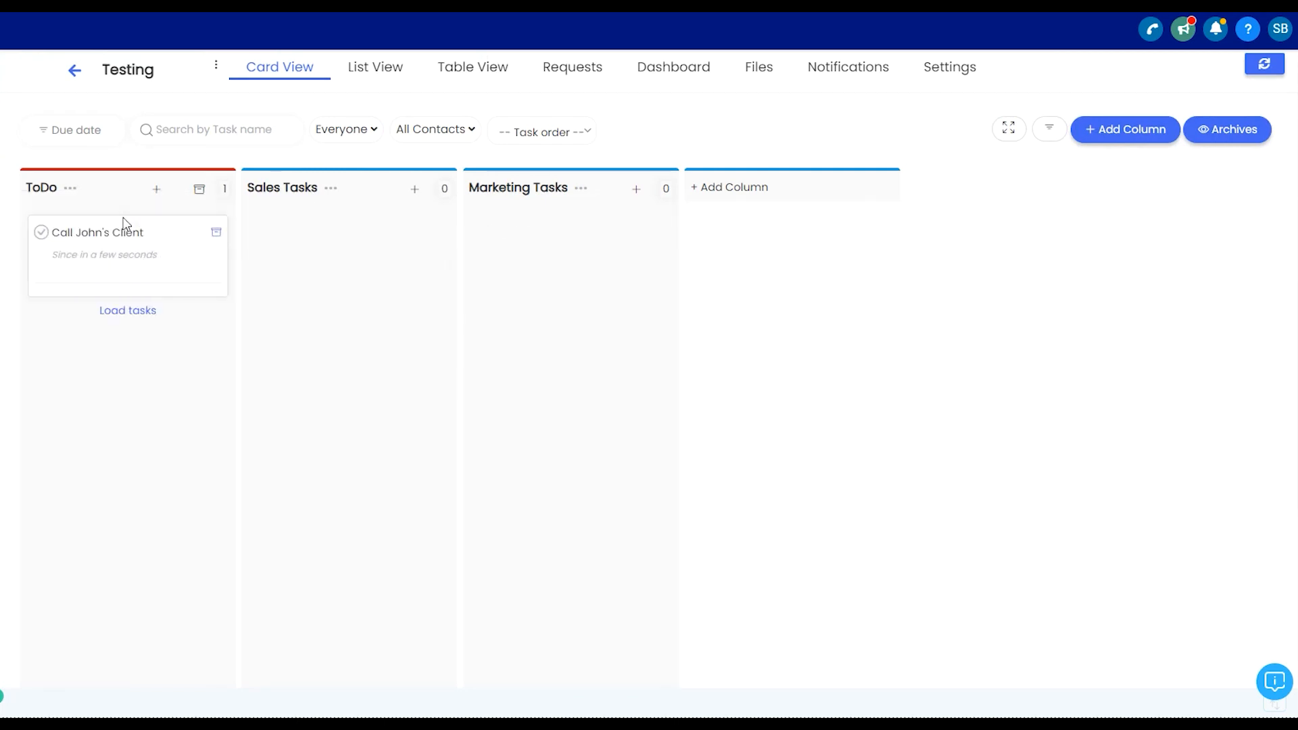